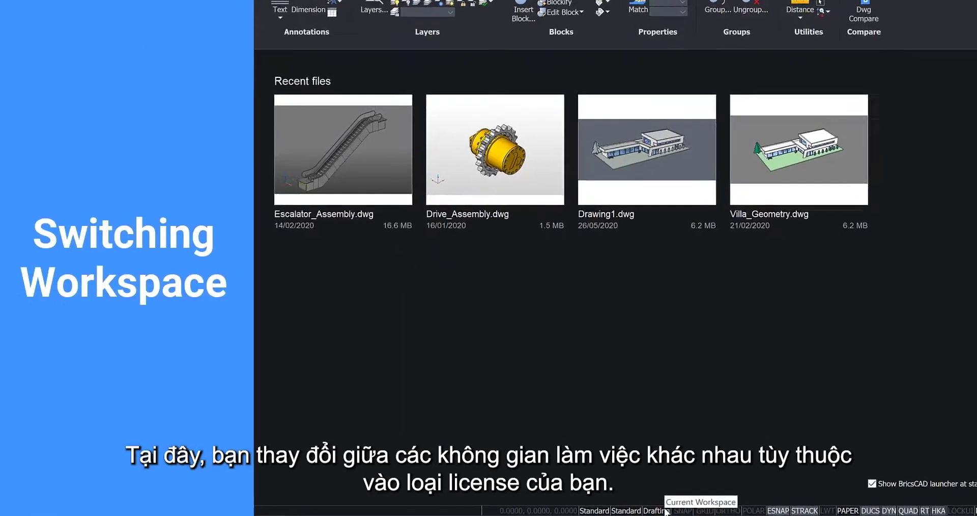
Browse the workspace list and the template list, keeping the current workspace and Default-mm template
left_click(660, 512)
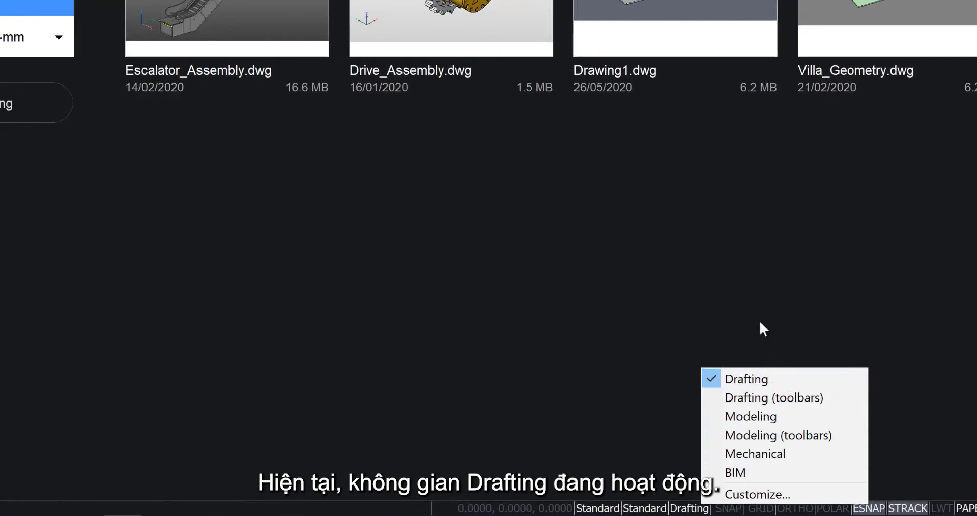
left_click(760, 321)
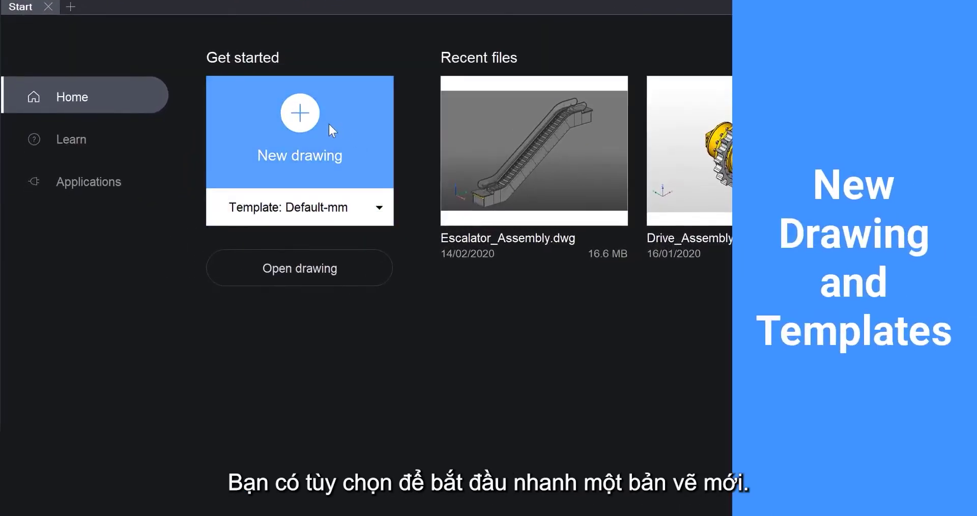
left_click(378, 206)
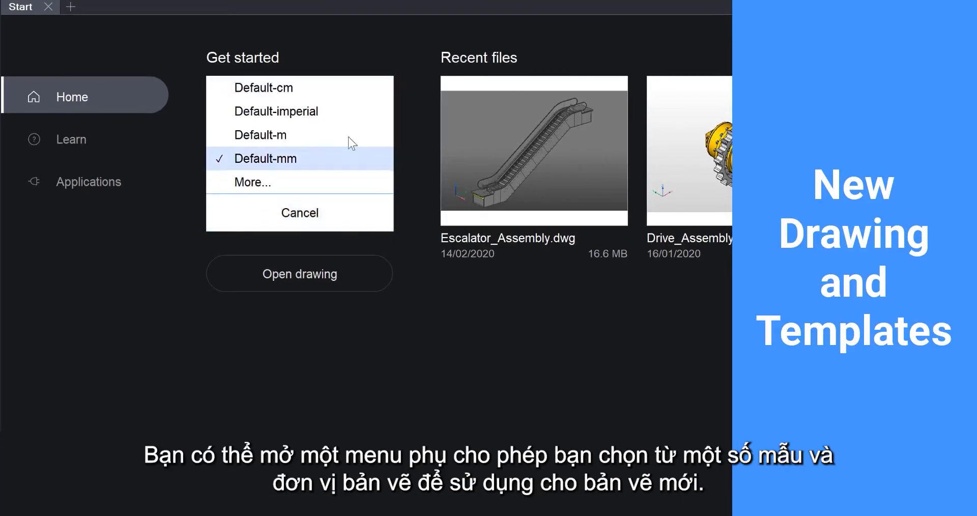
left_click(310, 181)
left_click_drag(398, 145, 401, 319)
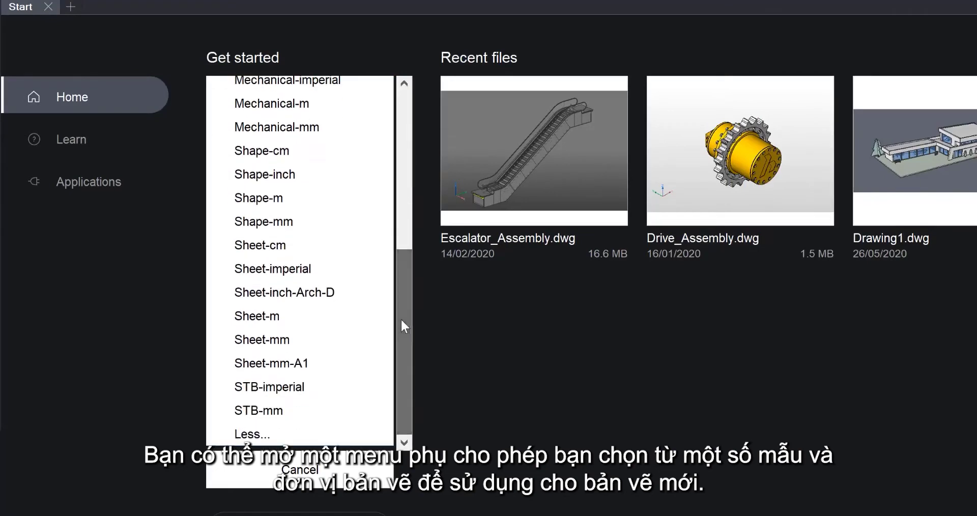
left_click(334, 469)
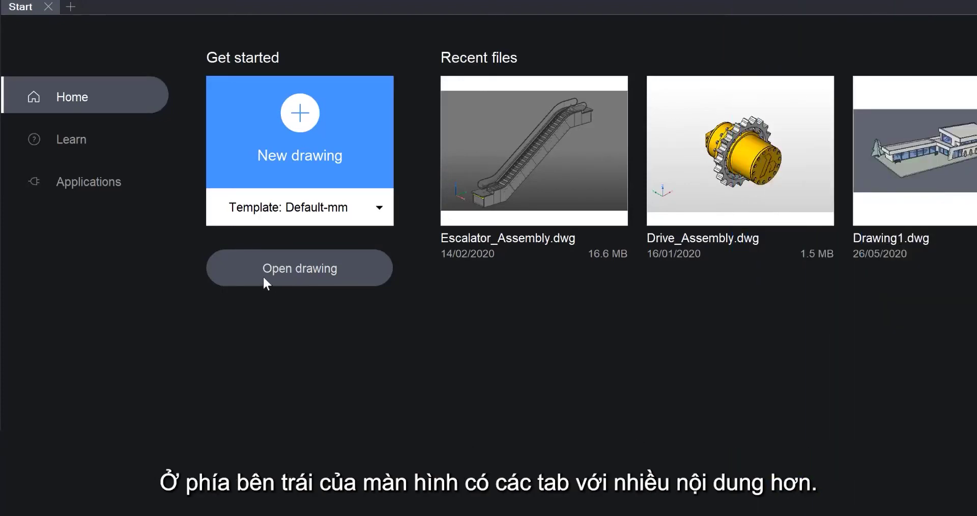
View the start page's tutorials, sample drawings and third-party applications pages, then return home
left_click(116, 139)
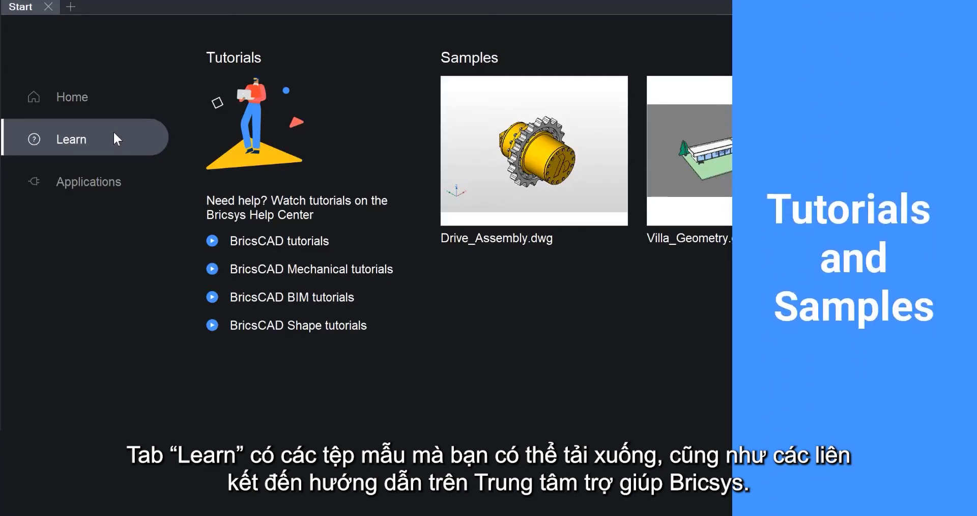
left_click(130, 186)
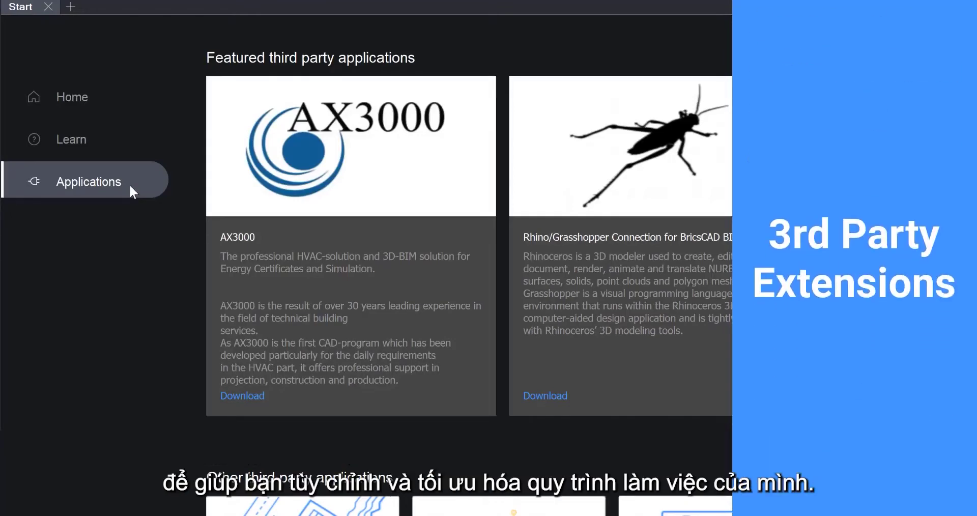
left_click(122, 107)
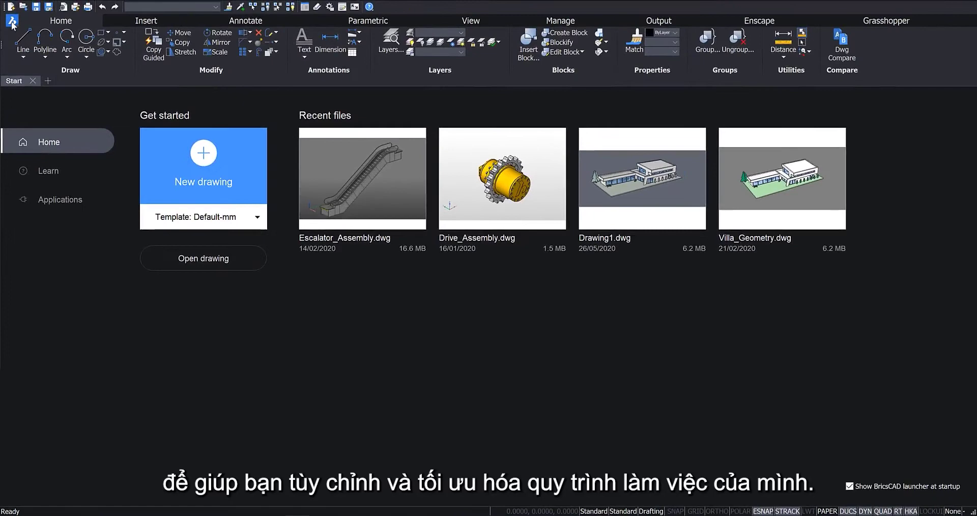
Use the New Wizard's Start from Template option to create Drawing1 from Default-mm
left_click(12, 21)
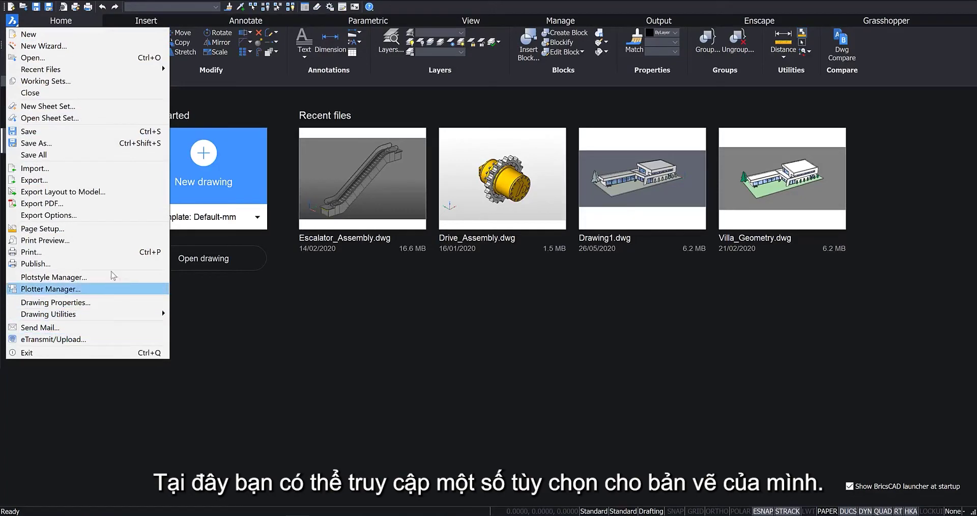
left_click(91, 49)
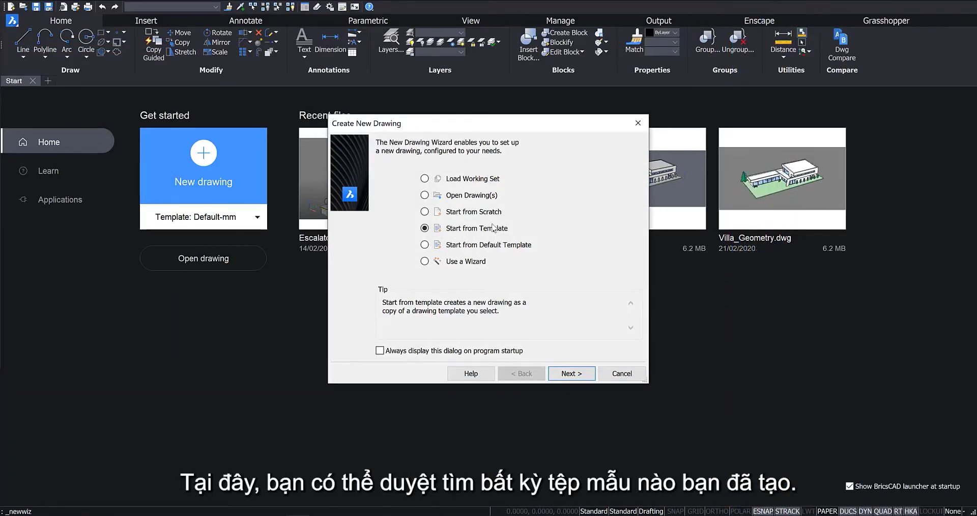
left_click(579, 375)
left_click_drag(634, 247, 625, 283)
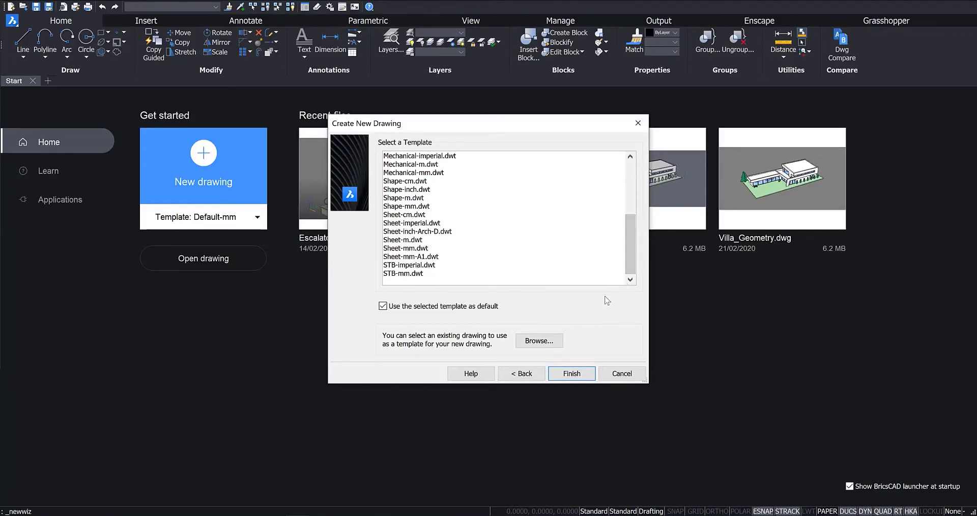
left_click(576, 379)
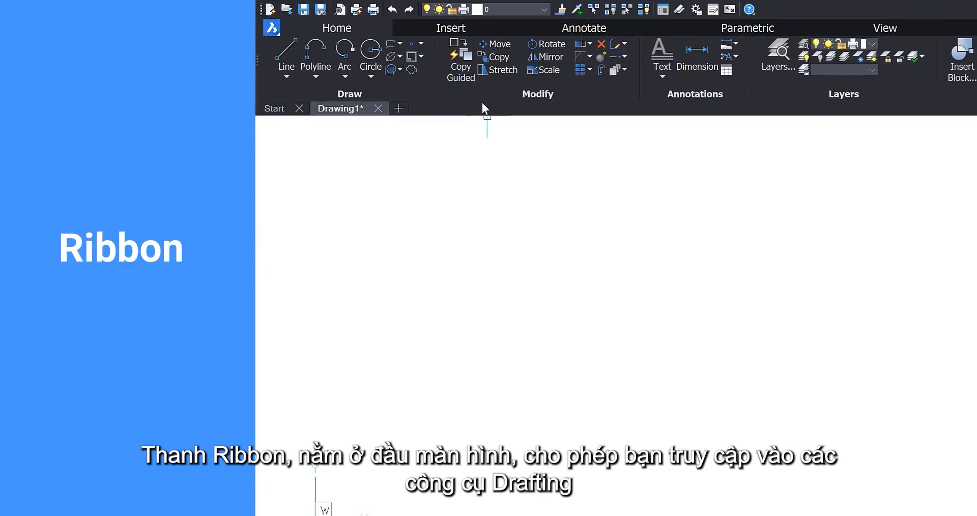
left_click(459, 27)
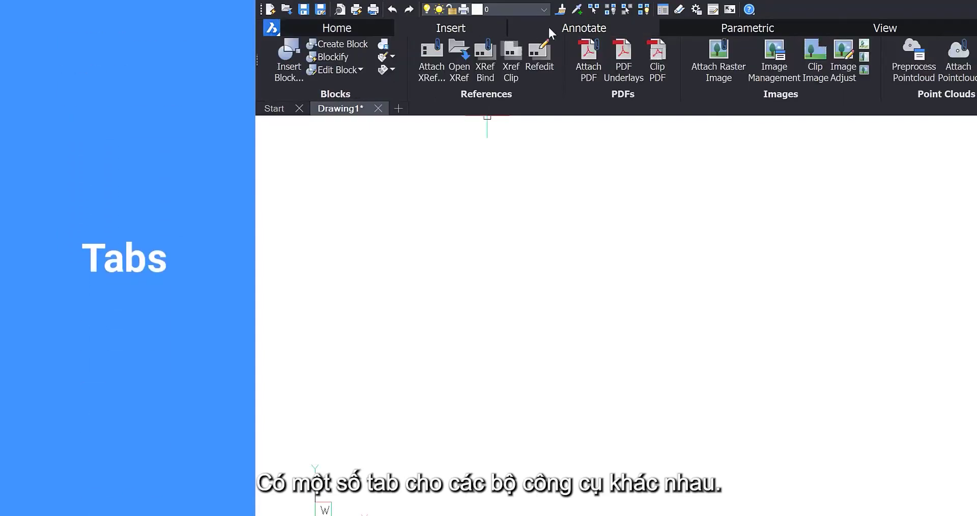
left_click(570, 27)
left_click(689, 24)
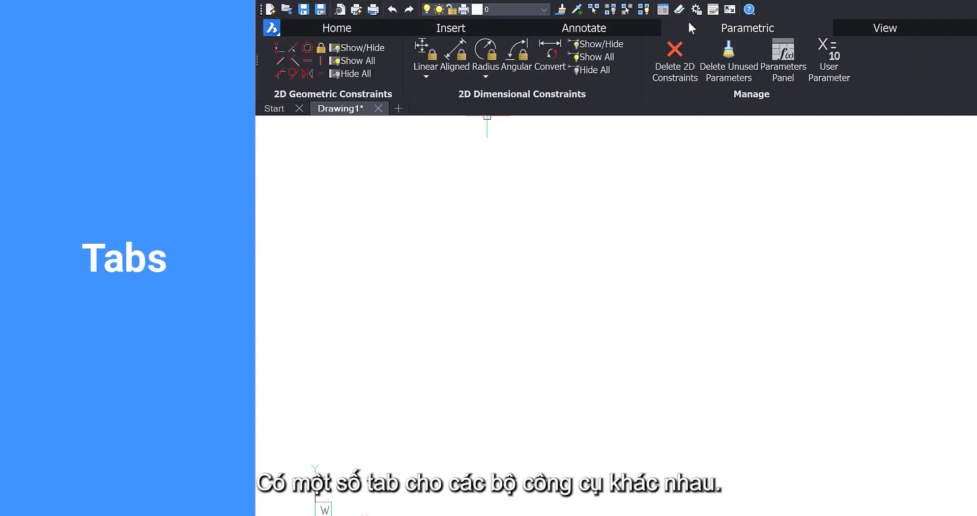
left_click(364, 24)
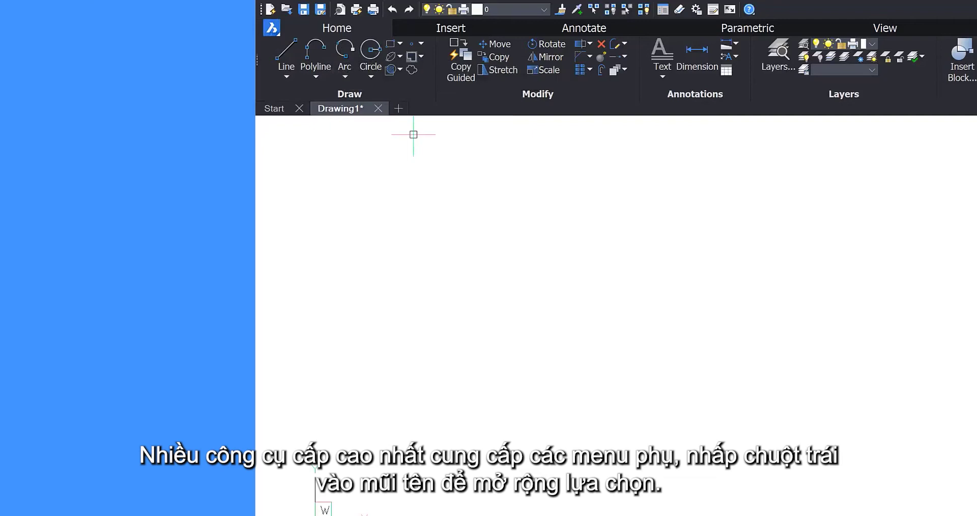
left_click(375, 76)
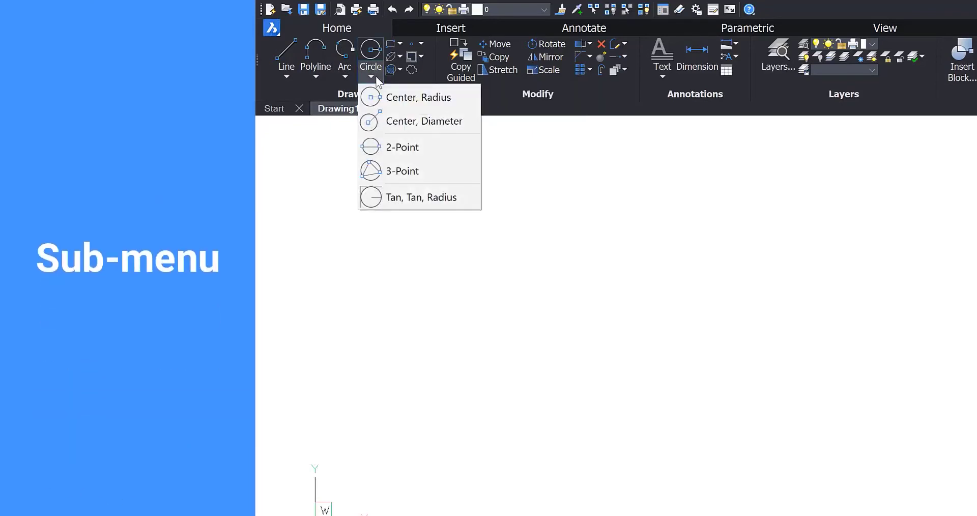
key("Escape")
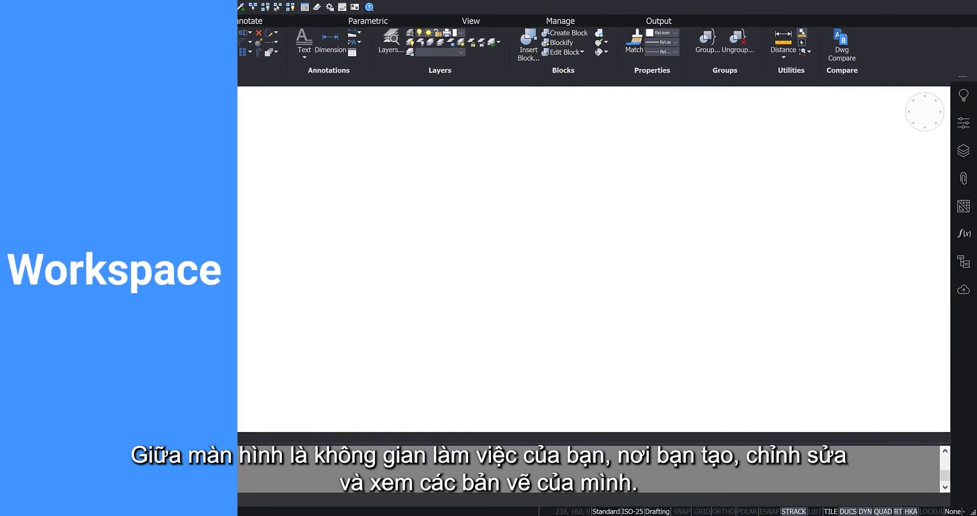
key("Return")
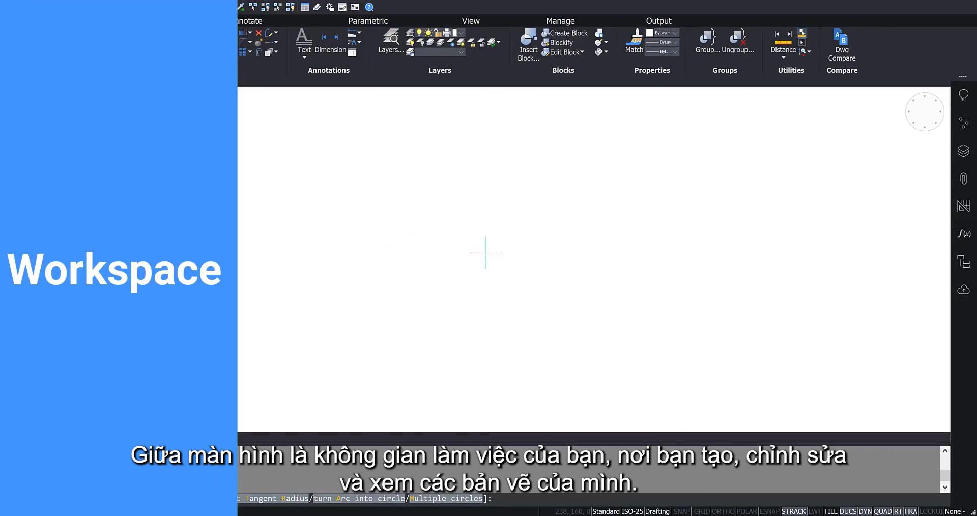
left_click(530, 252)
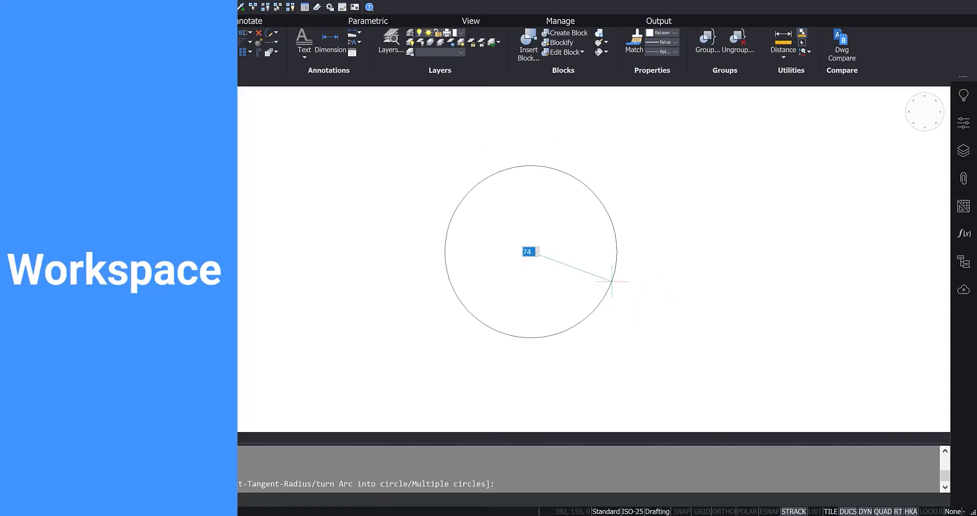
key("Escape")
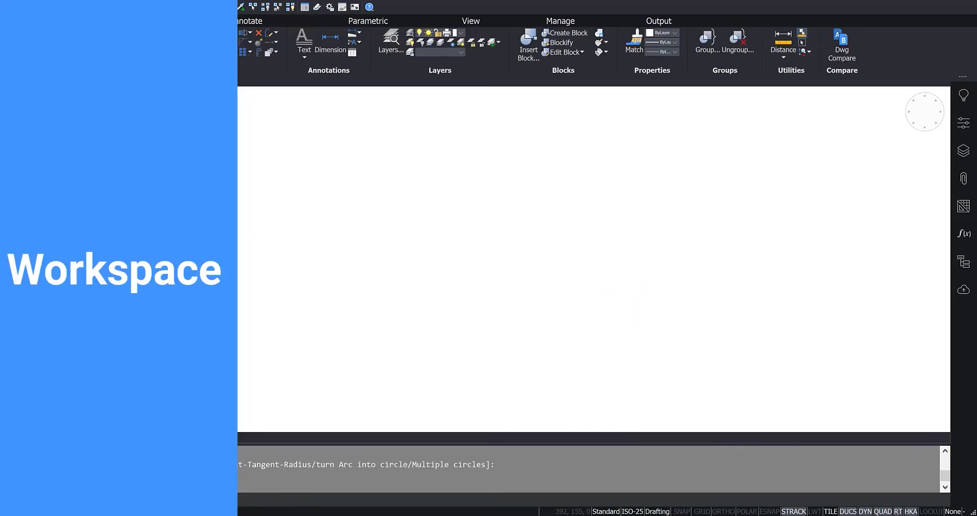
type("l")
key("Return")
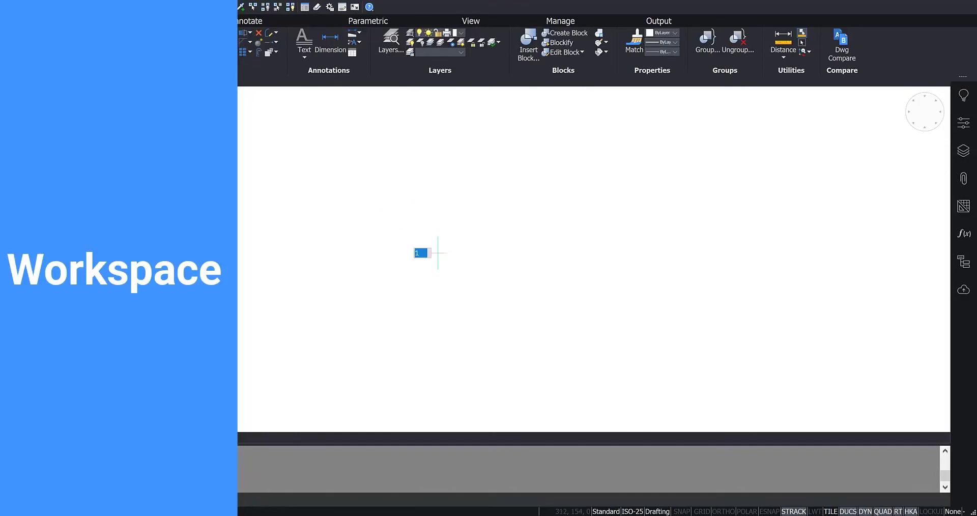
left_click(438, 252)
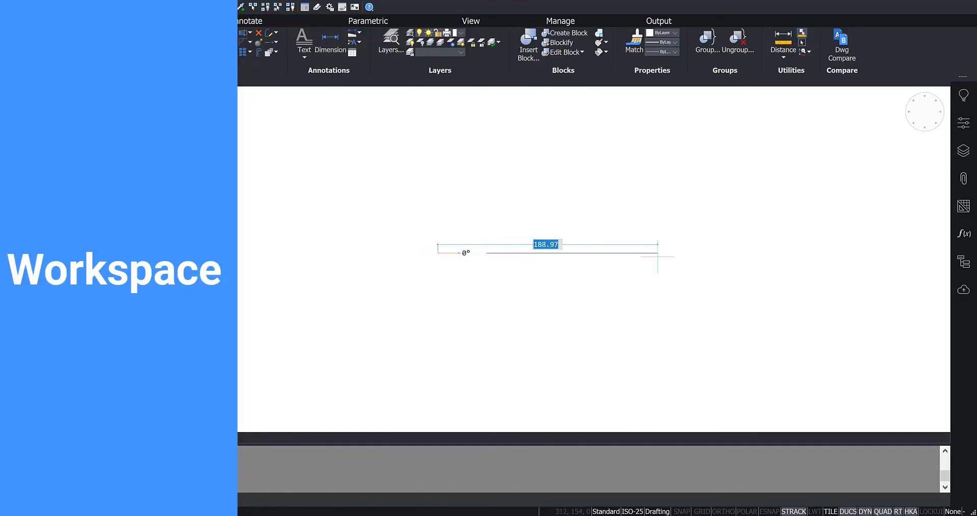
key("Escape")
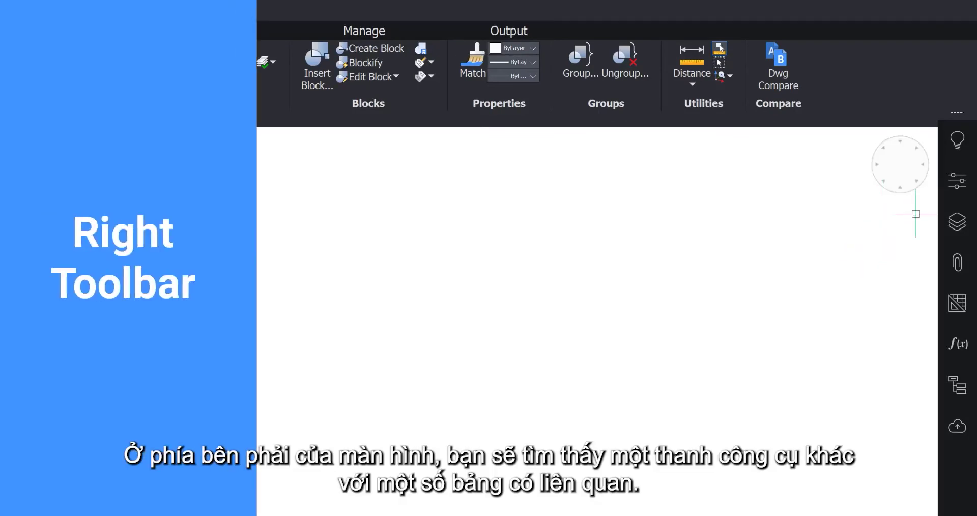
left_click(959, 149)
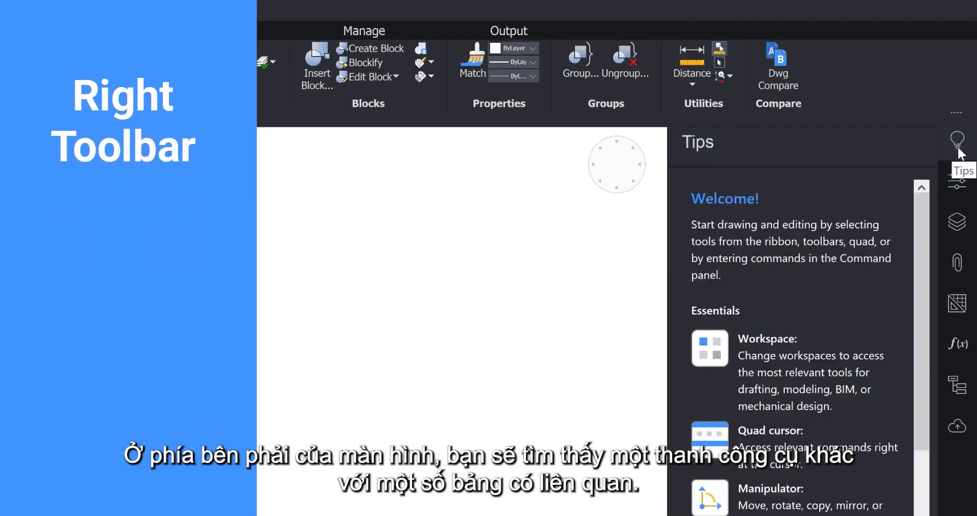
left_click(961, 186)
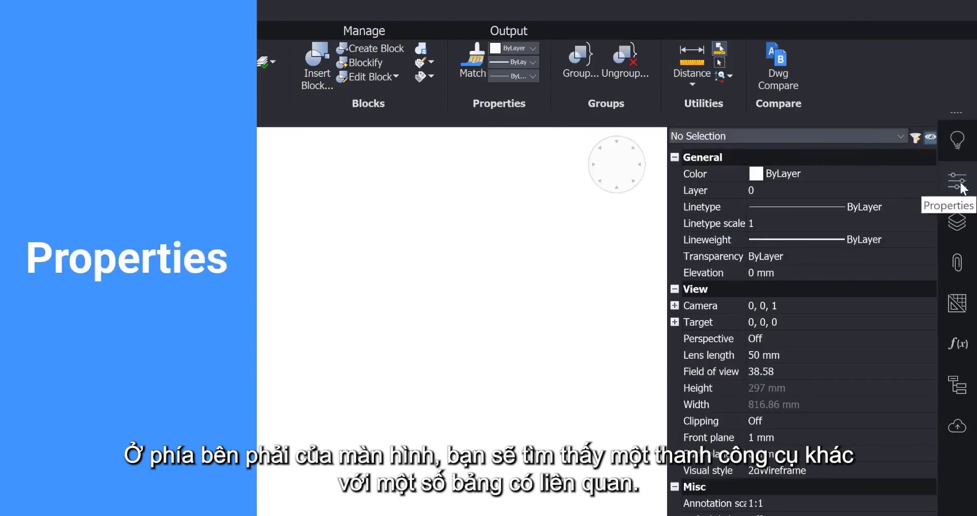
left_click(959, 224)
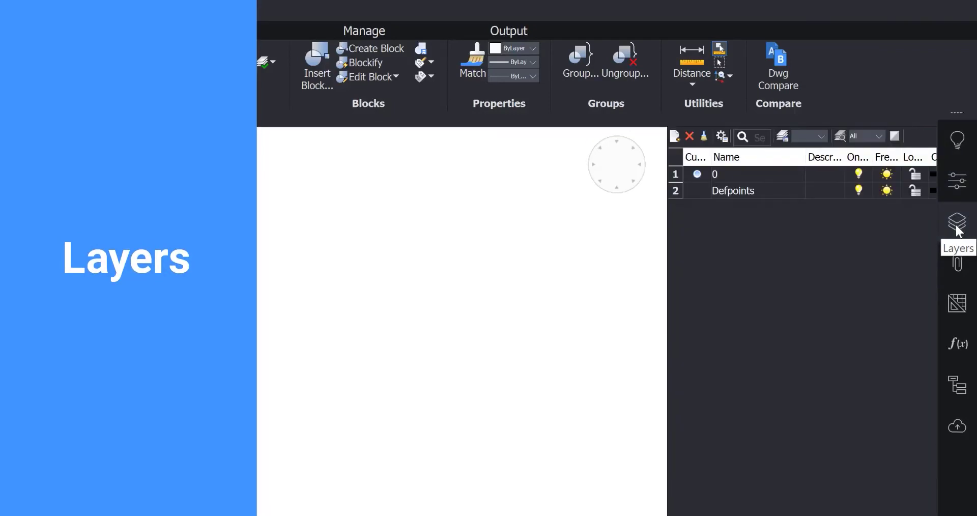
left_click(959, 227)
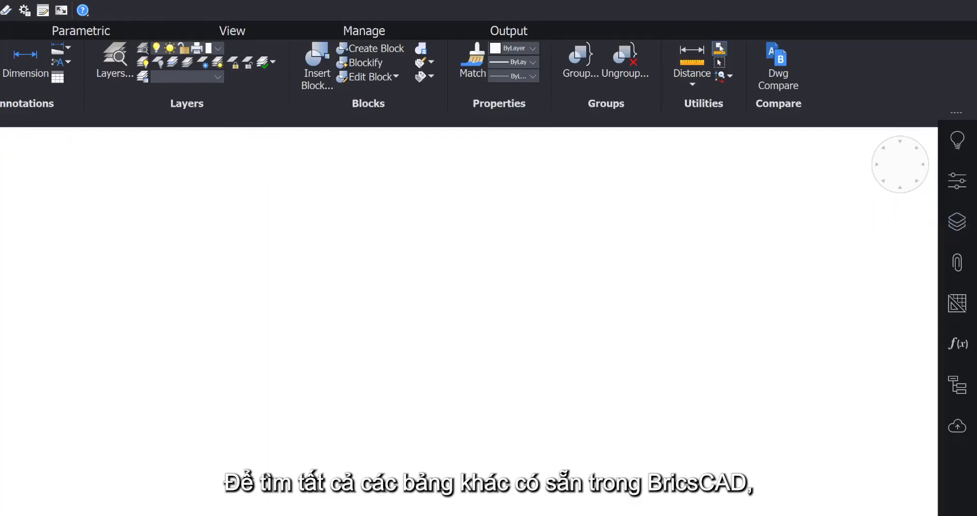
right_click(838, 95)
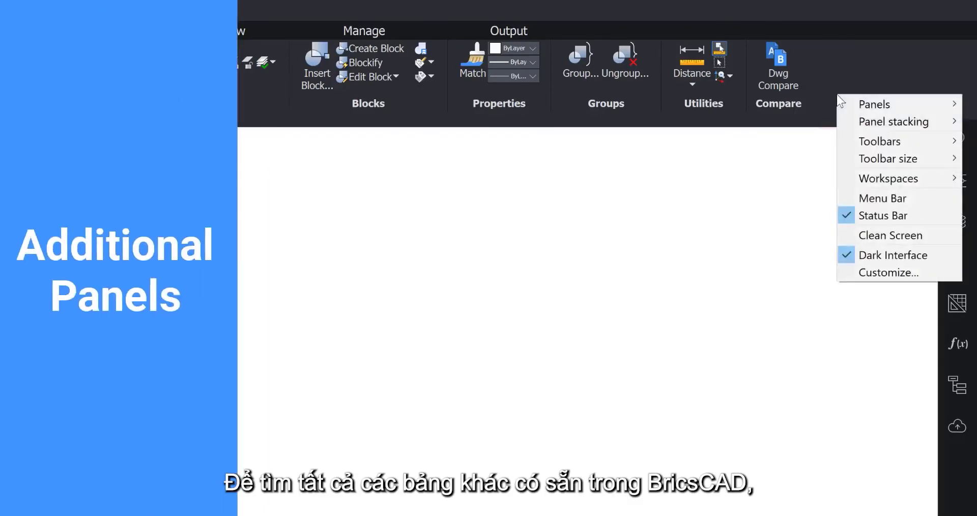
mouse_move(858, 105)
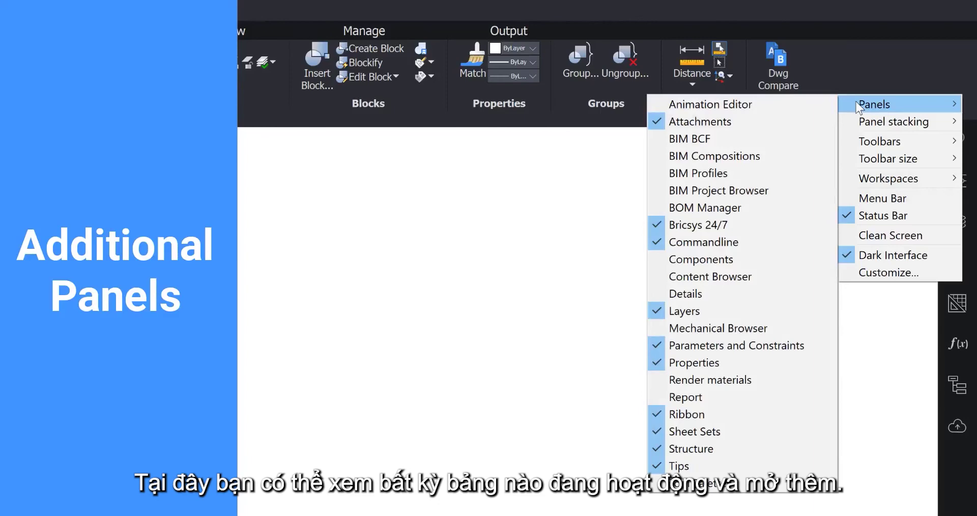
left_click(847, 75)
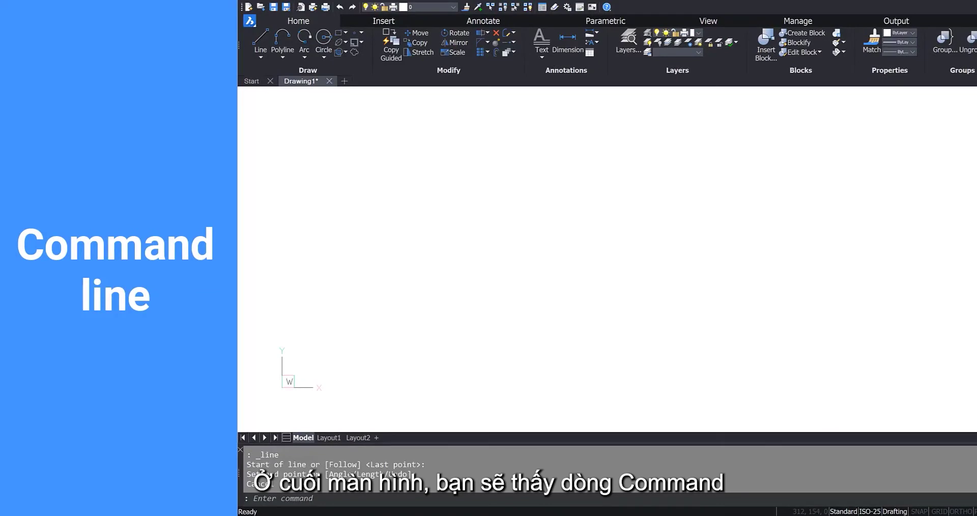
type("LINE")
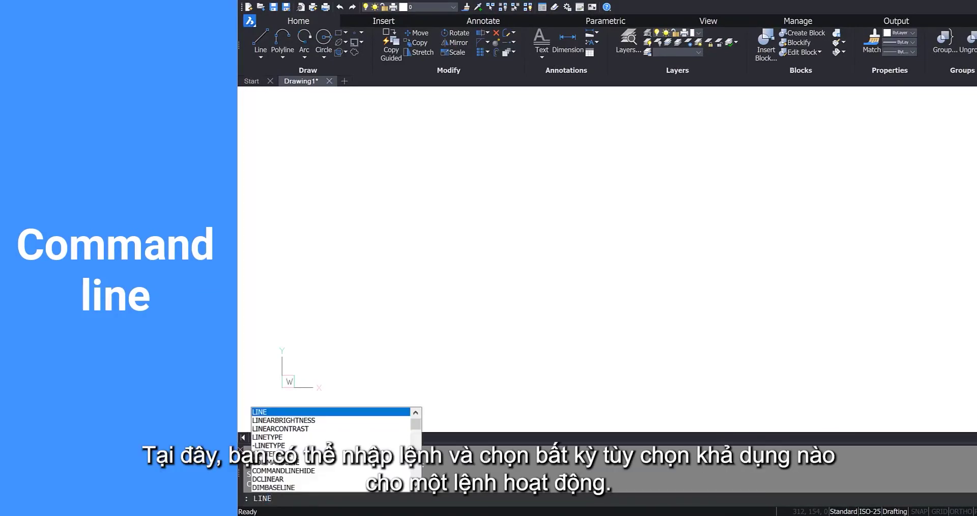
key("Return")
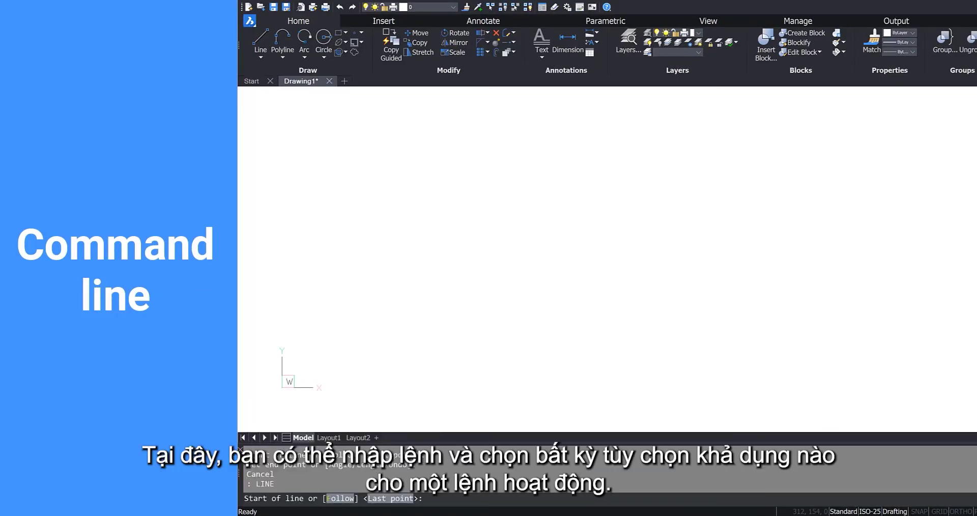
key("Escape")
type("c")
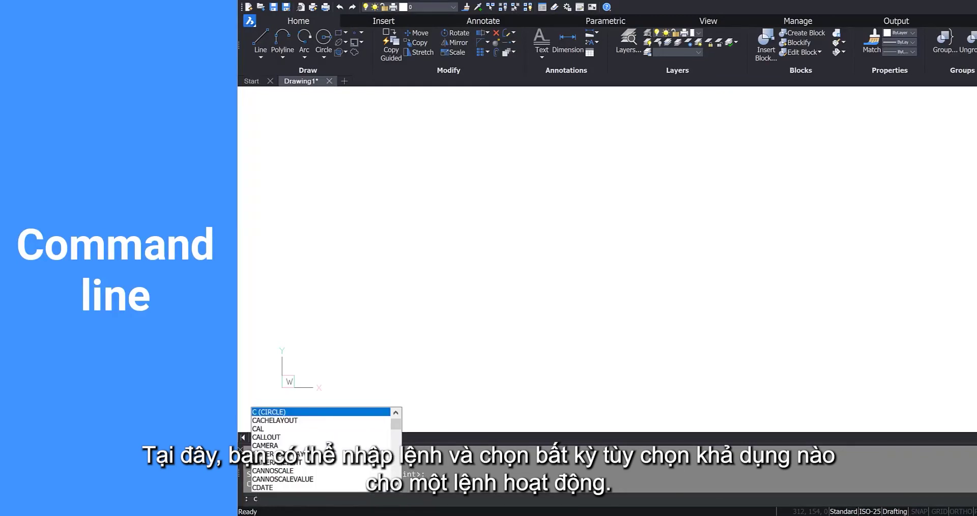
key("Return")
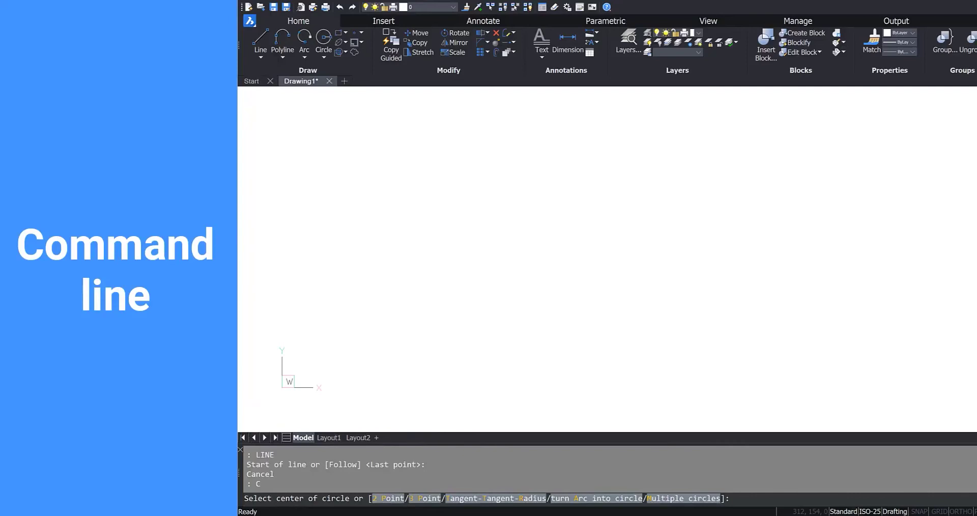
key("Escape")
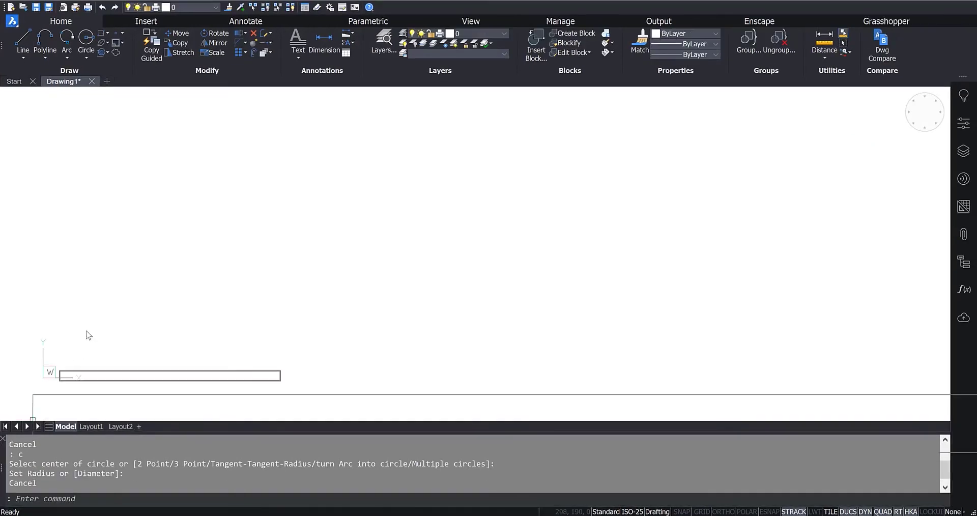
Float the command line at the canvas's left and turn off 'Command line use new floating frame' in SETTINGS
left_click_drag(85, 333, 472, 213)
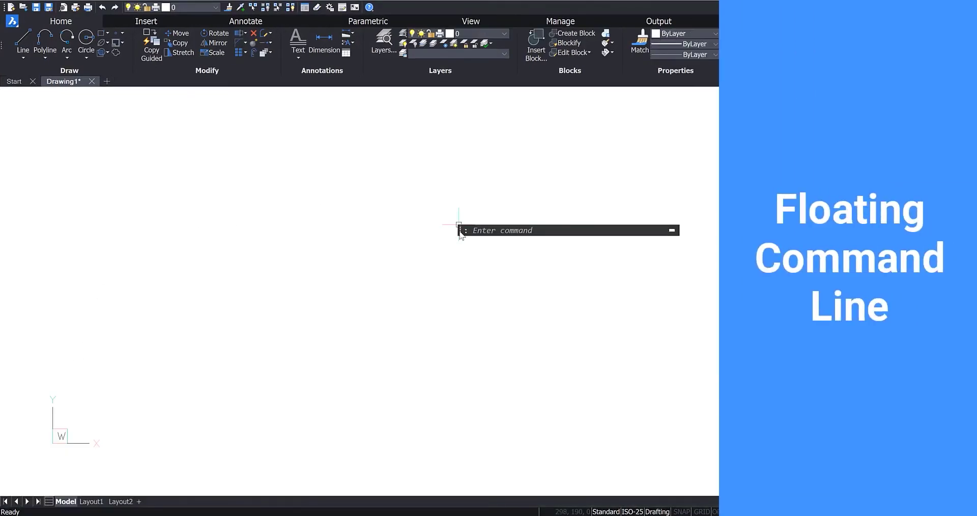
left_click_drag(460, 230, 188, 300)
type("SETTINGS")
key("Return")
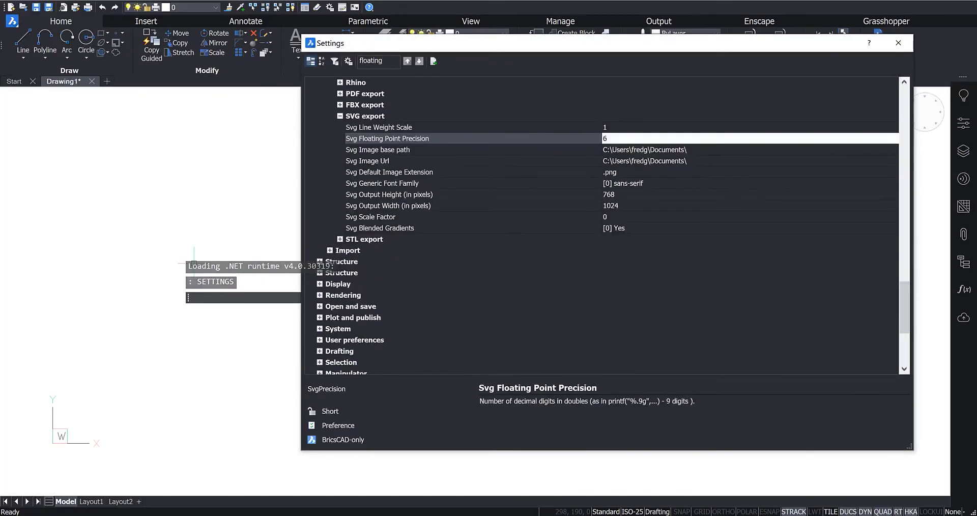
type("fr")
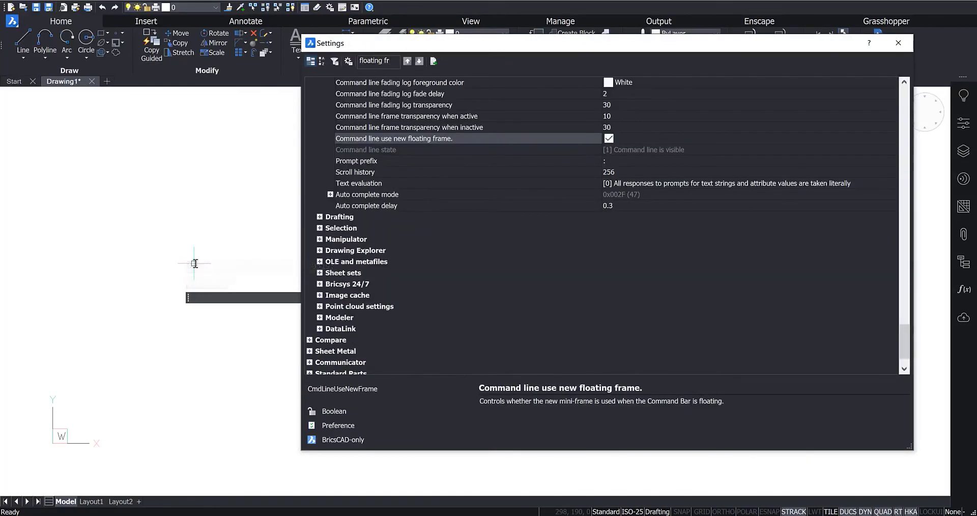
left_click(606, 141)
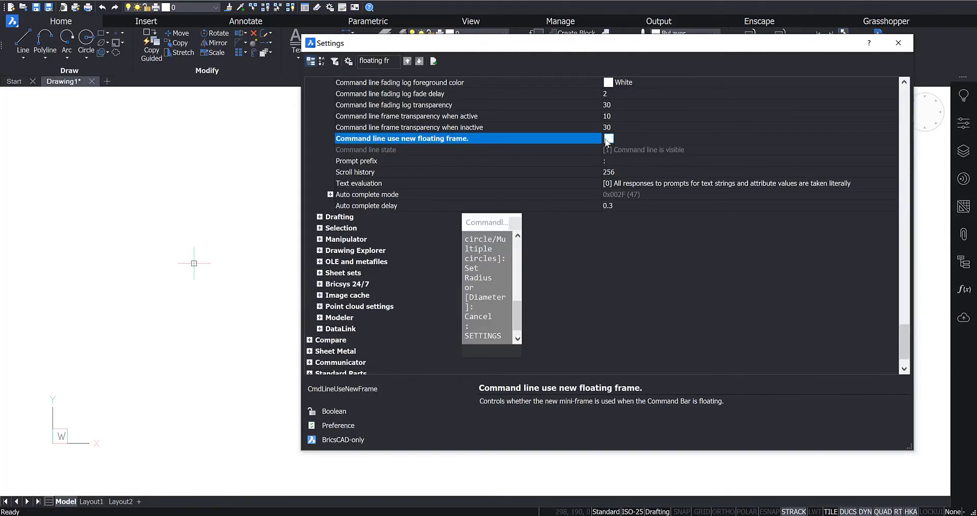
left_click(898, 43)
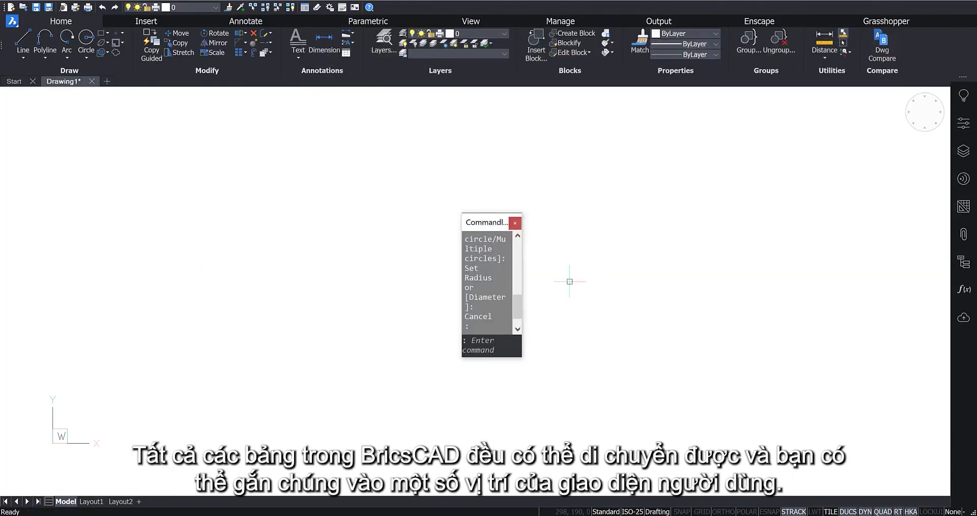
Widen the floating command line, dock it on the right, then float it again
left_click_drag(532, 283, 641, 280)
left_click_drag(501, 224, 964, 215)
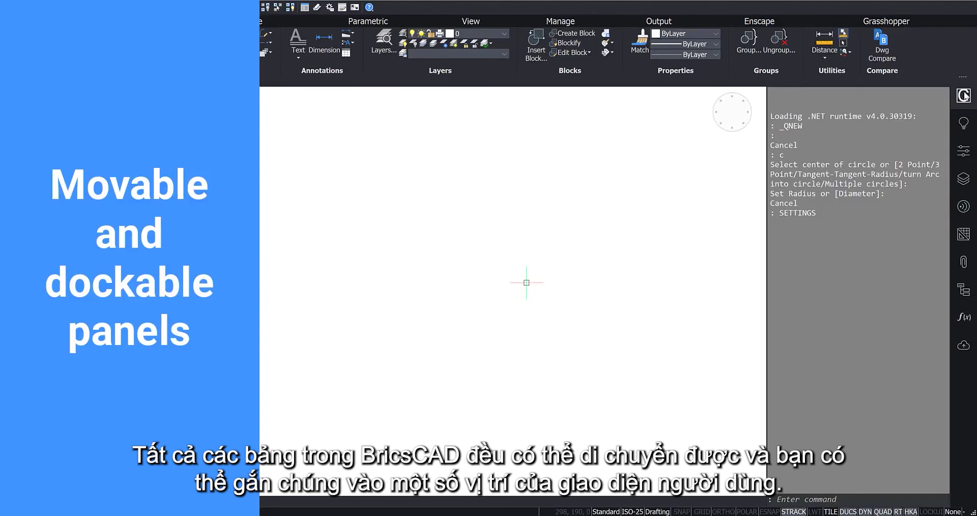
left_click_drag(888, 106, 259, 133)
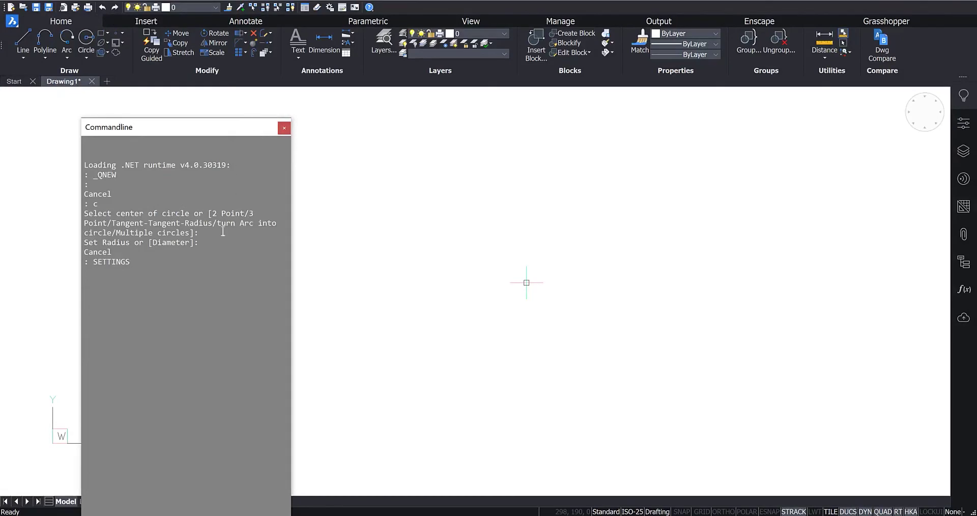
Re-enable 'Command line use new floating frame' in SETTINGS and park the bar at the lower left
type("settings")
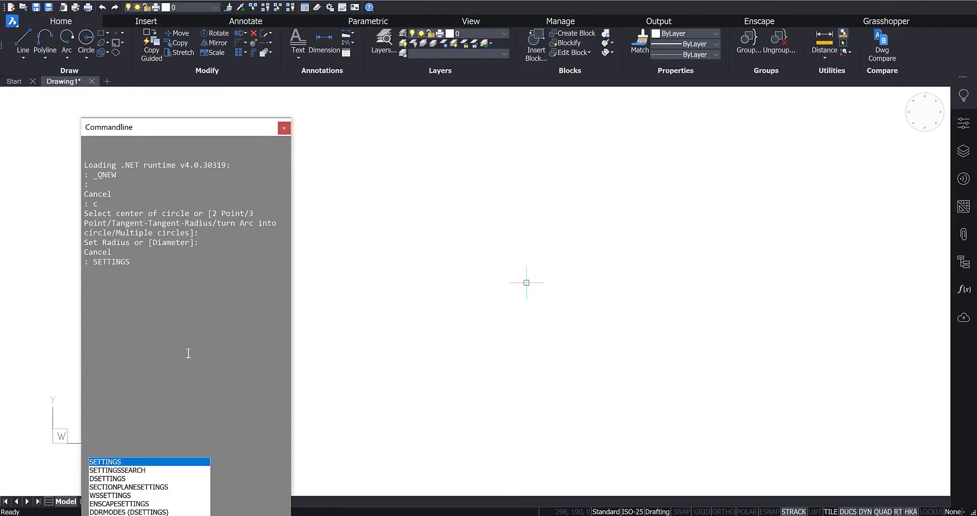
key("Return")
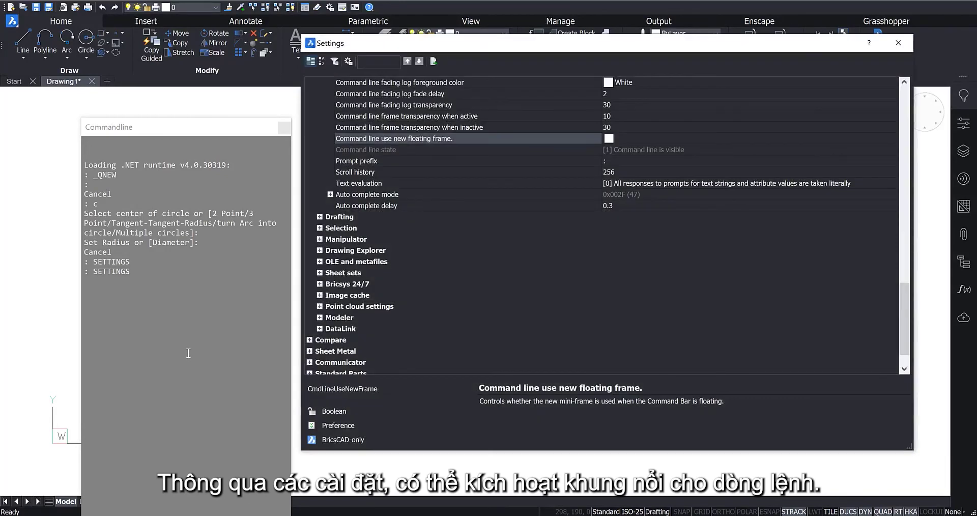
left_click(609, 138)
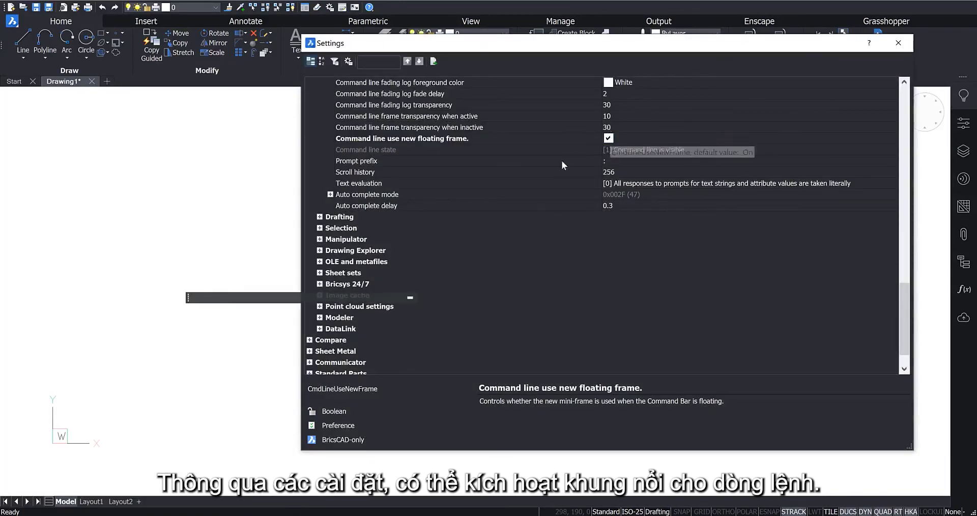
left_click(899, 42)
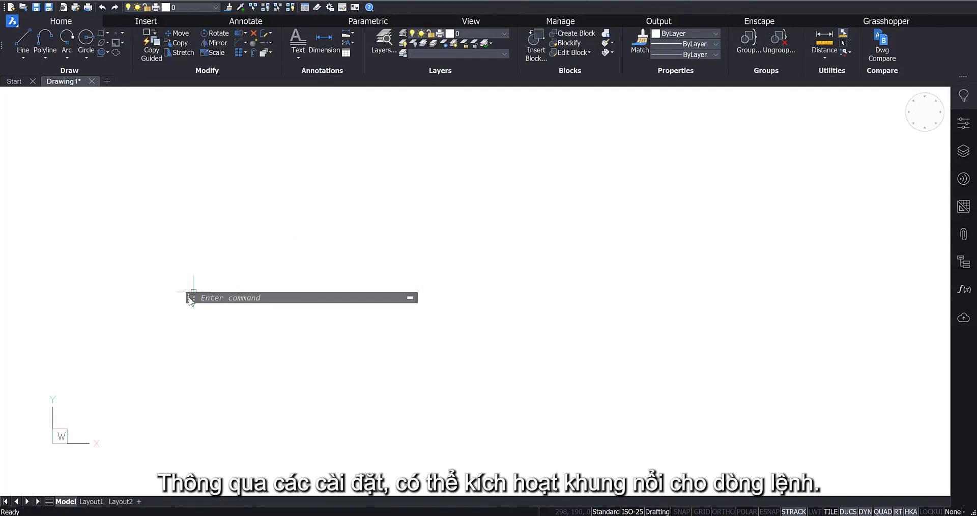
mouse_move(190, 299)
left_mouse_down()
mouse_move(13, 454)
mouse_move(9, 490)
left_mouse_up()
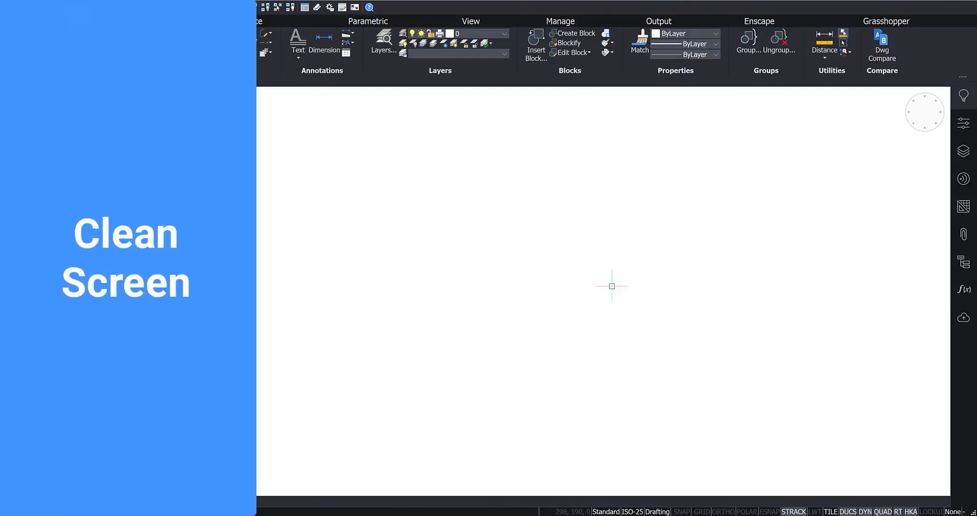
right_click(913, 60)
left_click(925, 157)
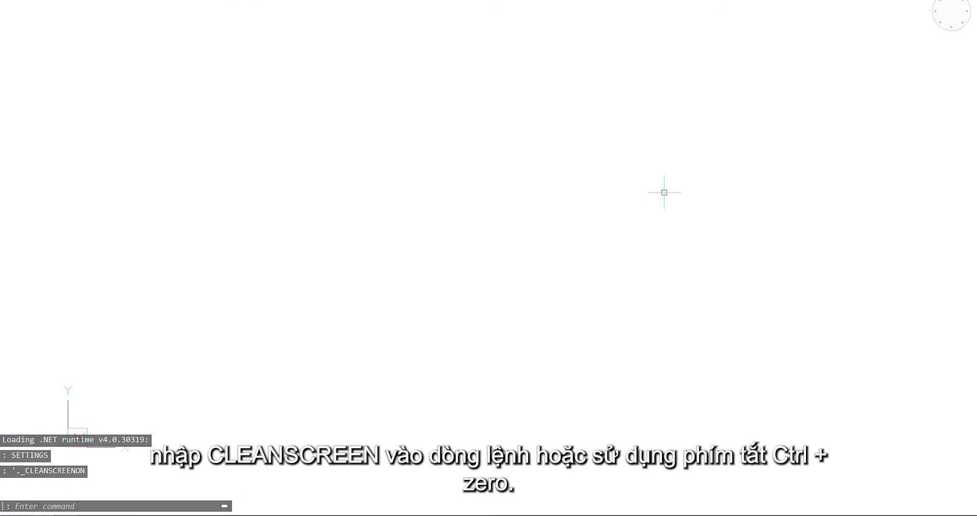
key("ctrl+z")
type("sett")
key("Return")
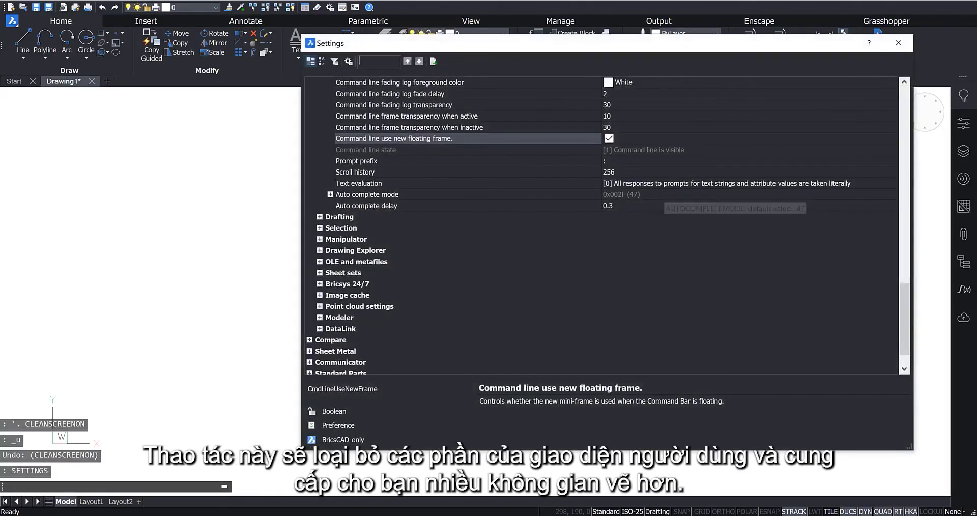
type("clean")
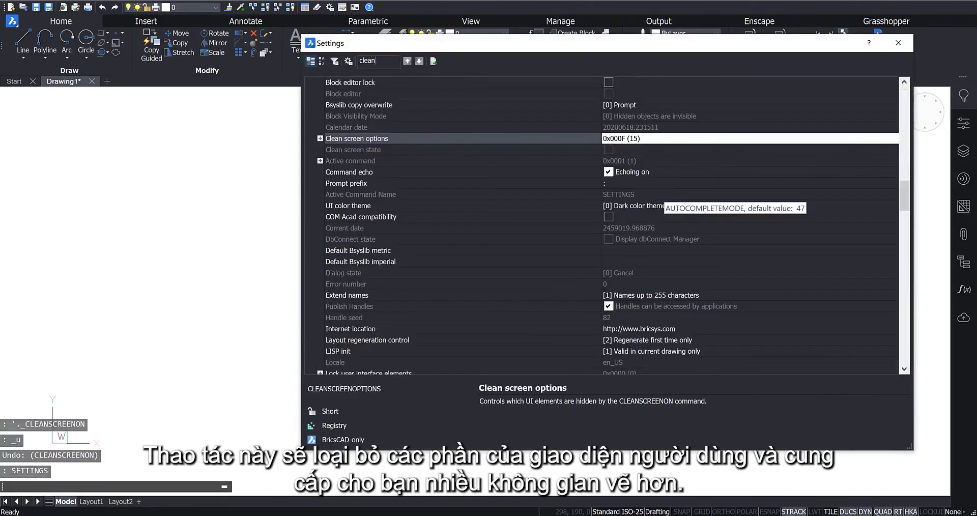
left_click(320, 139)
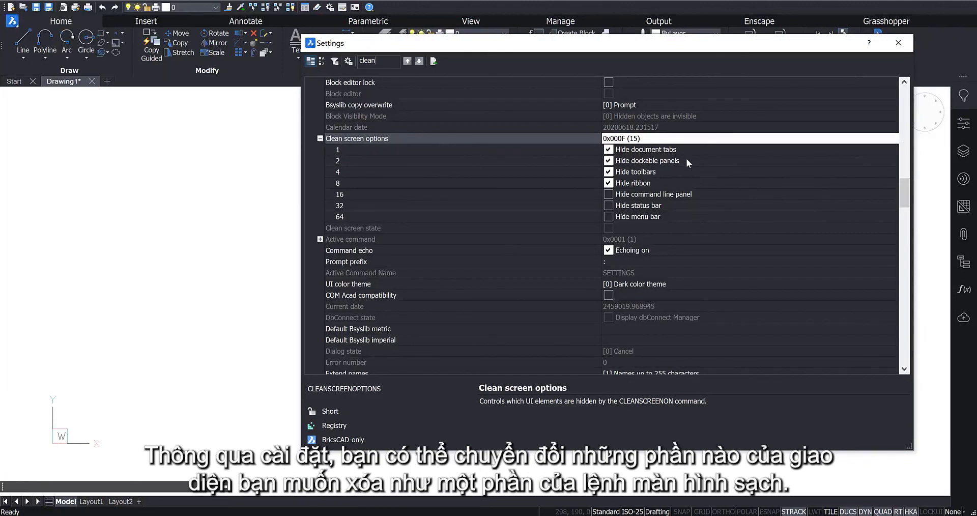
left_click(321, 138)
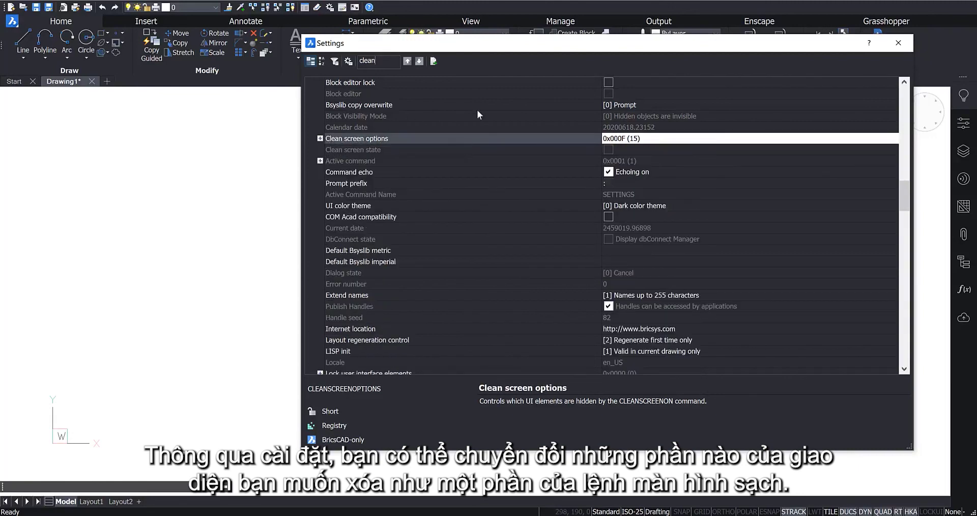
left_click(899, 42)
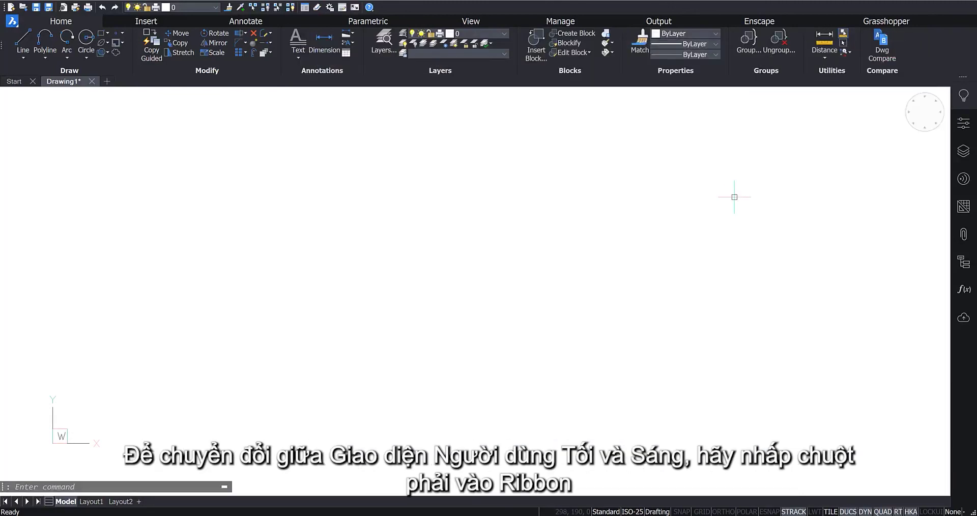
Uncheck Dark Interface in the ribbon's context menu for the light theme, then reopen that menu
right_click(919, 55)
left_click(919, 161)
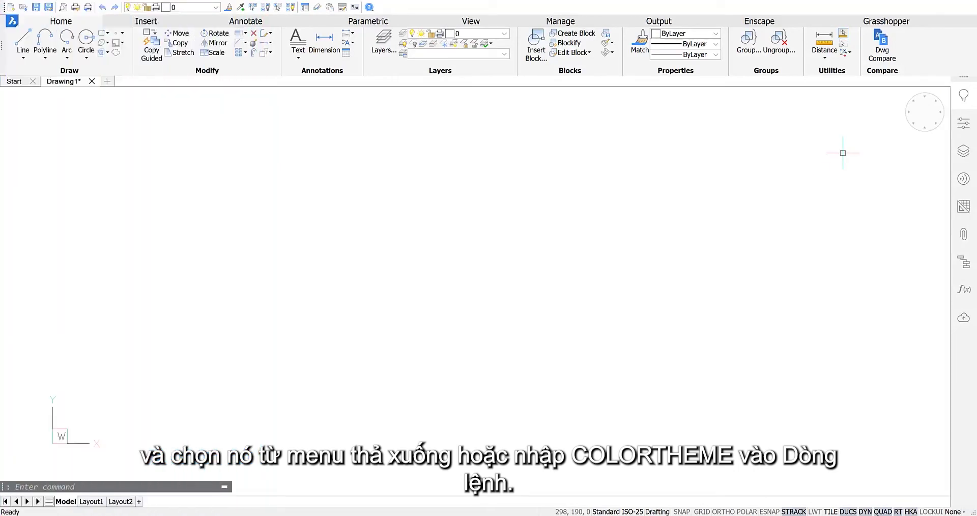
right_click(907, 60)
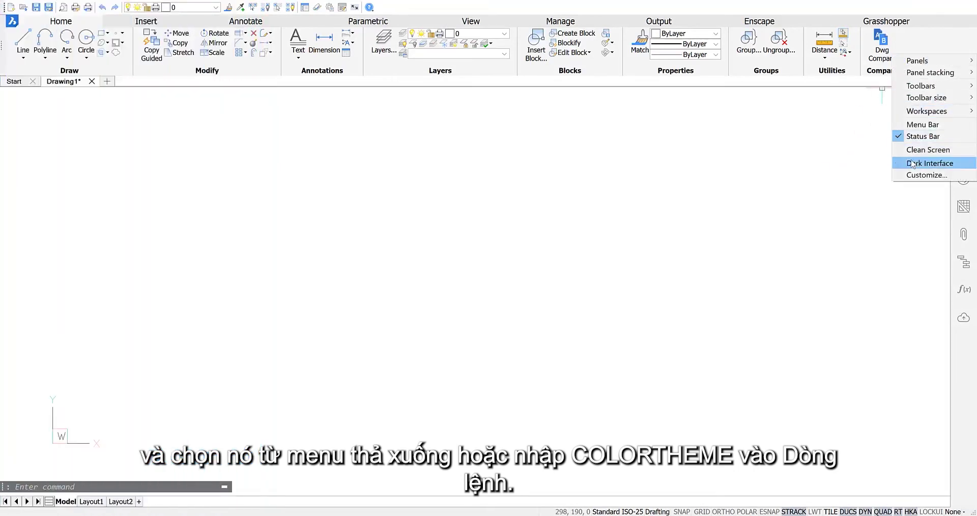